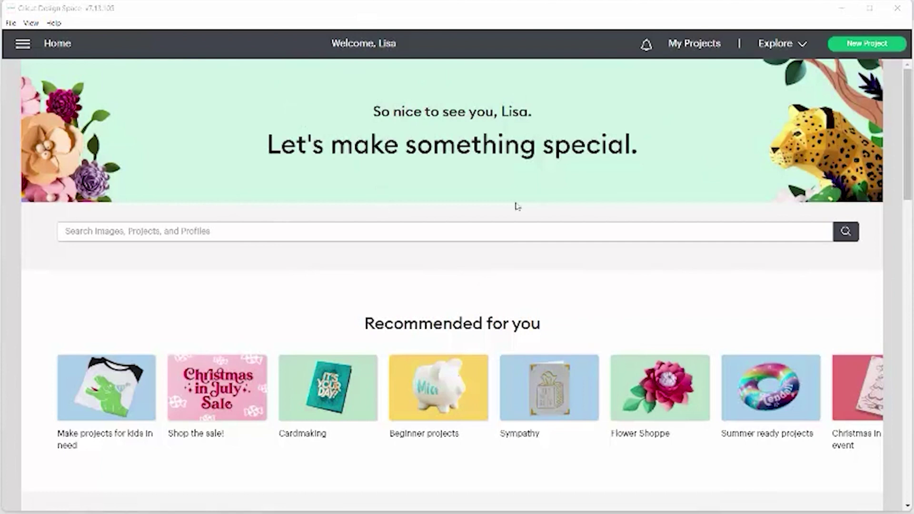
# Bring the Google Chrome window in front of Design Space from the taskbar
pyautogui.moveTo(413, 512)
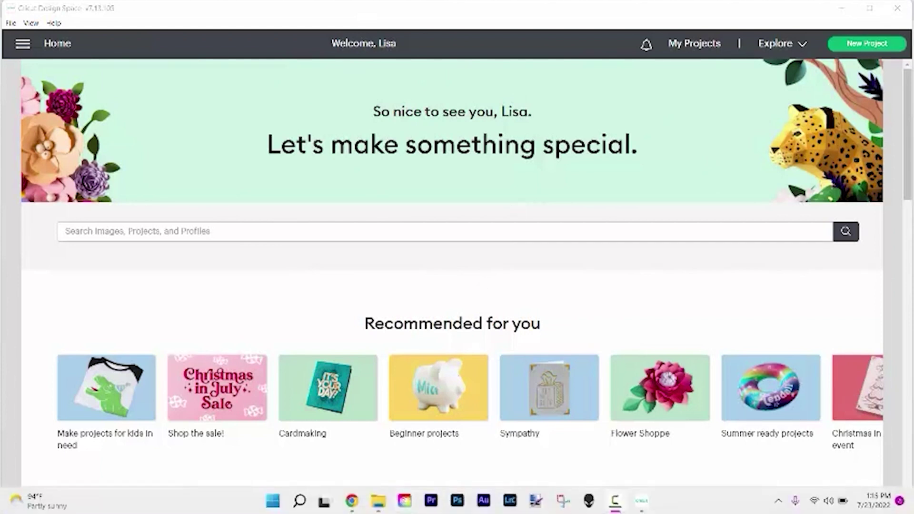
pyautogui.click(352, 502)
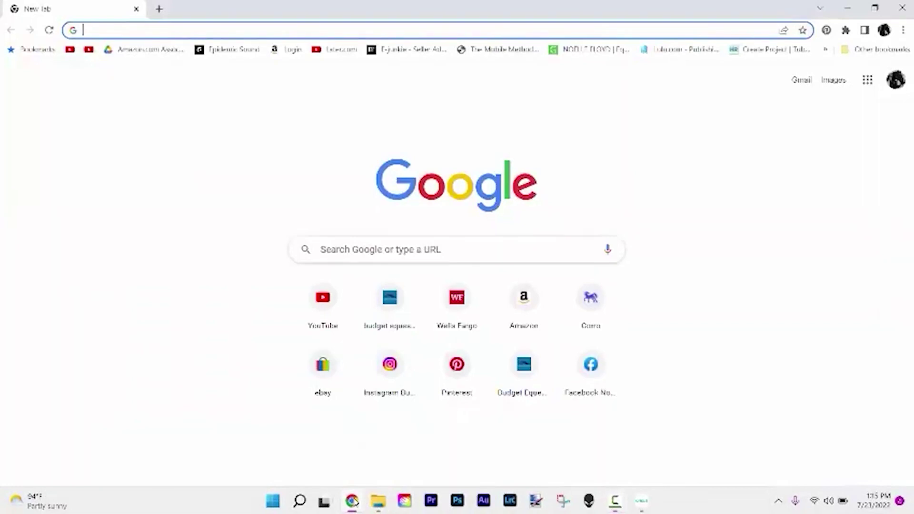
# Search Google for 'dafont'
pyautogui.click(336, 254)
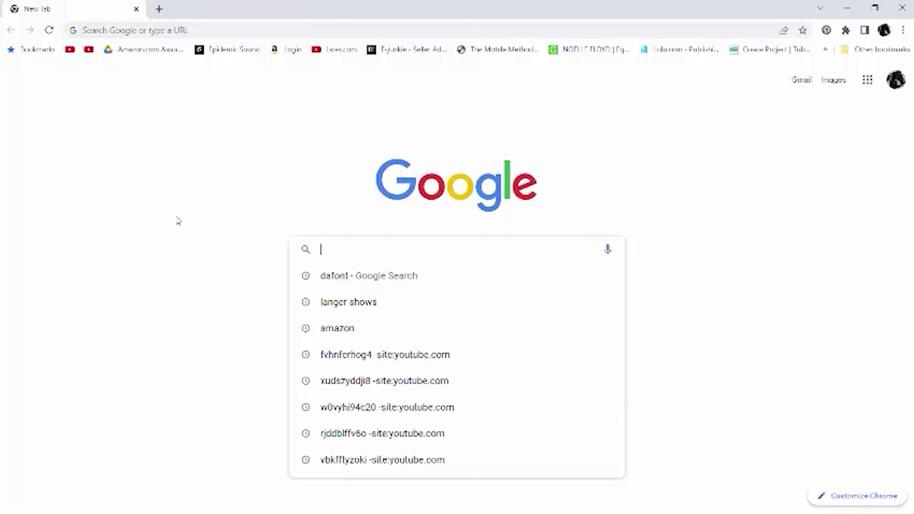
pyautogui.write('daf')
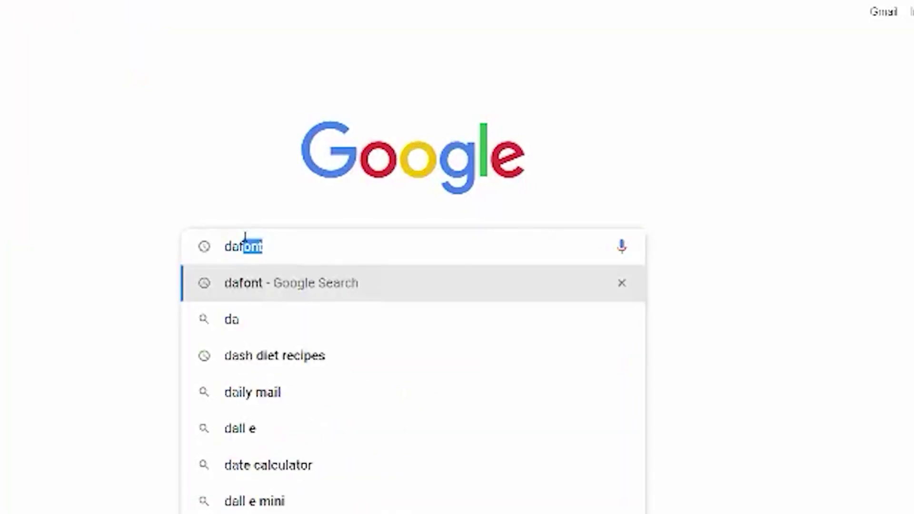
pyautogui.write('ont')
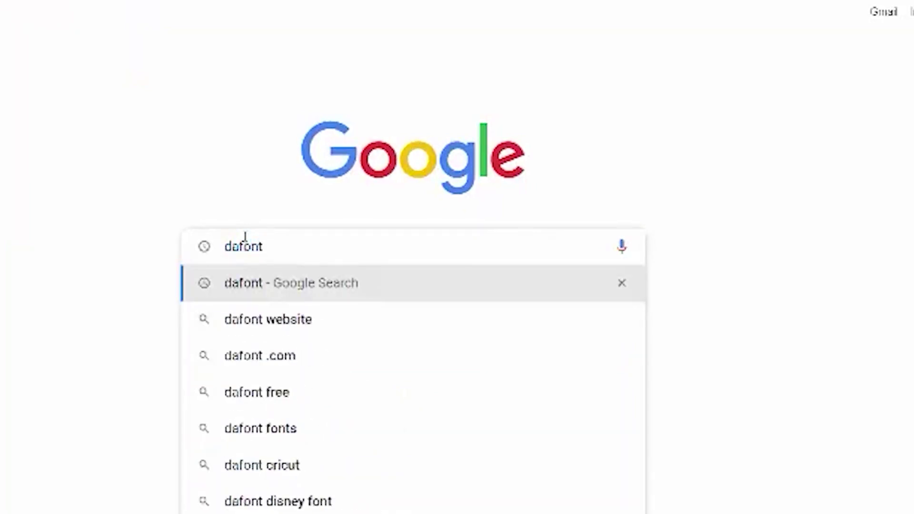
pyautogui.press('Return')
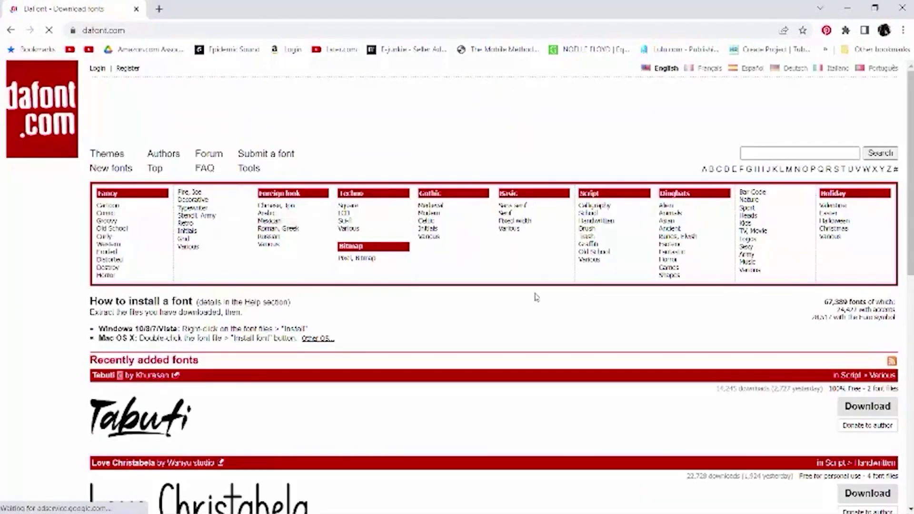
# Scroll DaFont's recently added fonts and open the Butterfly font's page
pyautogui.scroll(-5, 453, 283)
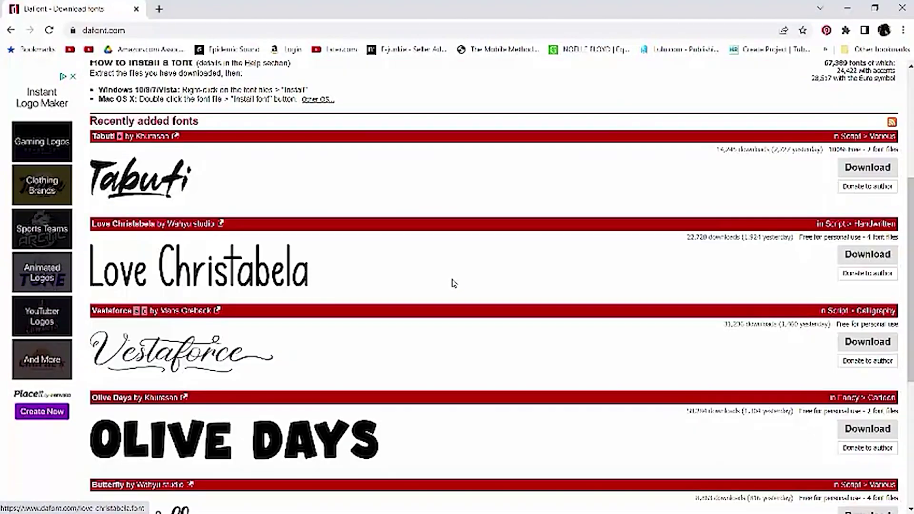
pyautogui.scroll(-5, 453, 285)
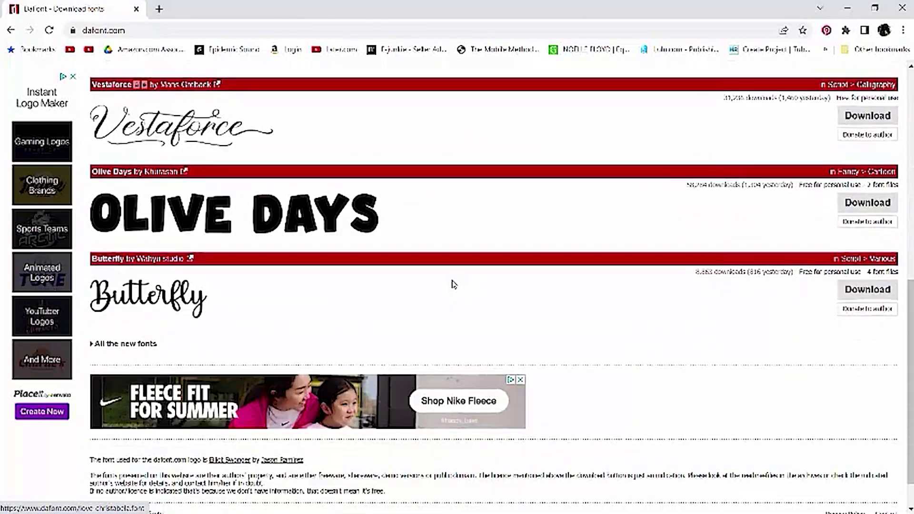
pyautogui.scroll(4, 453, 285)
pyautogui.scroll(5, 453, 285)
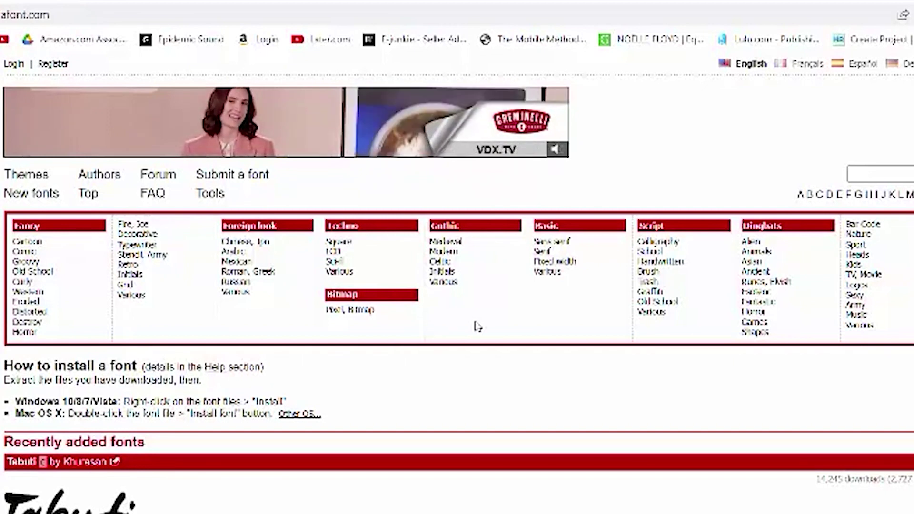
pyautogui.scroll(-4, 478, 327)
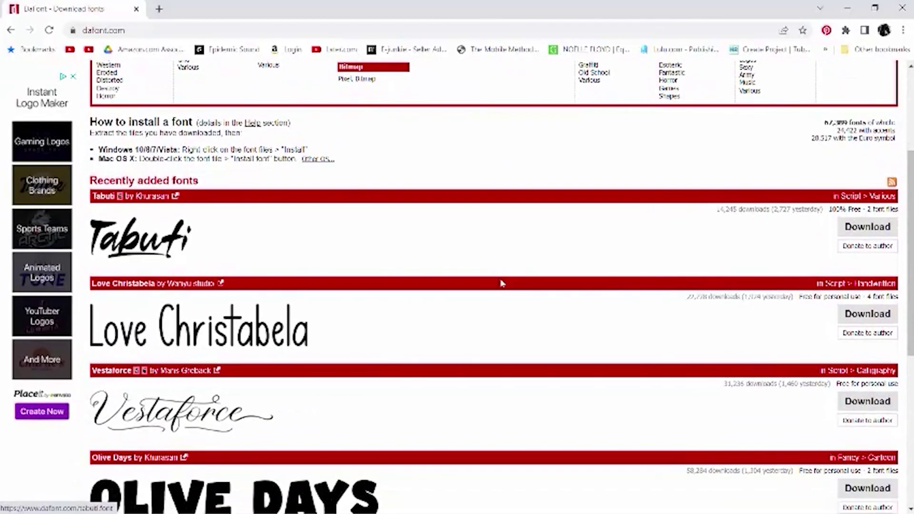
pyautogui.scroll(-5, 501, 284)
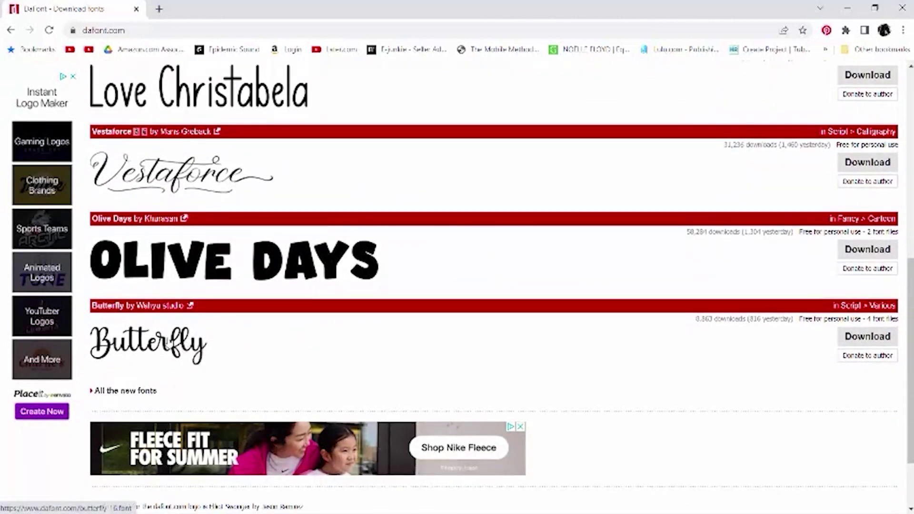
pyautogui.click(168, 342)
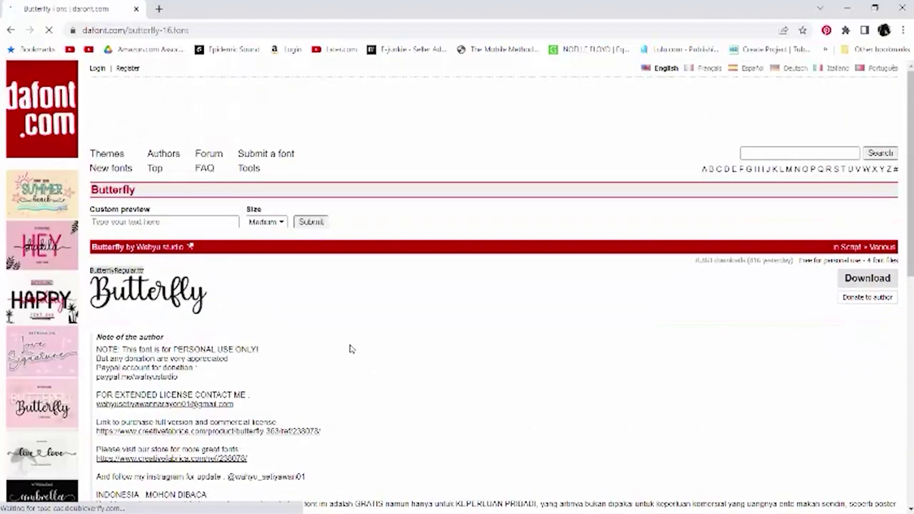
# Review Butterfly's character map and download it as butterfly_16.zip
pyautogui.scroll(-6, 477, 353)
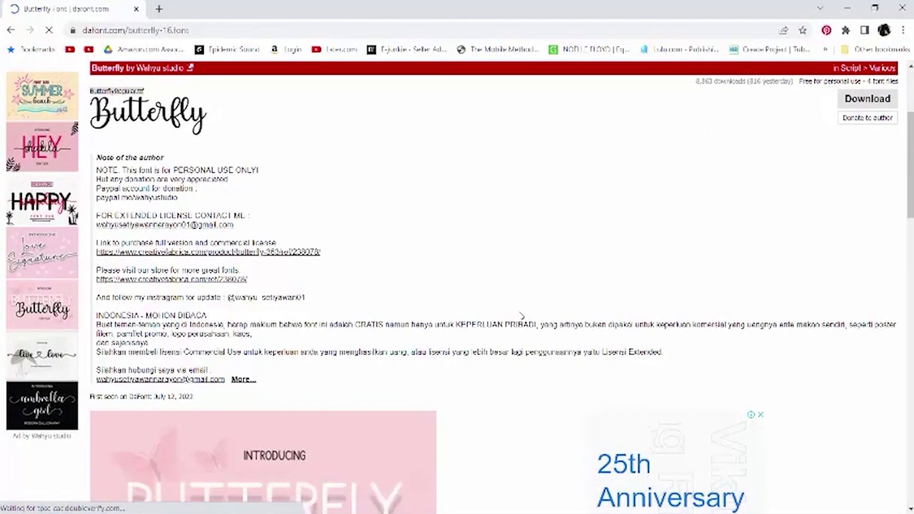
pyautogui.scroll(-8, 520, 317)
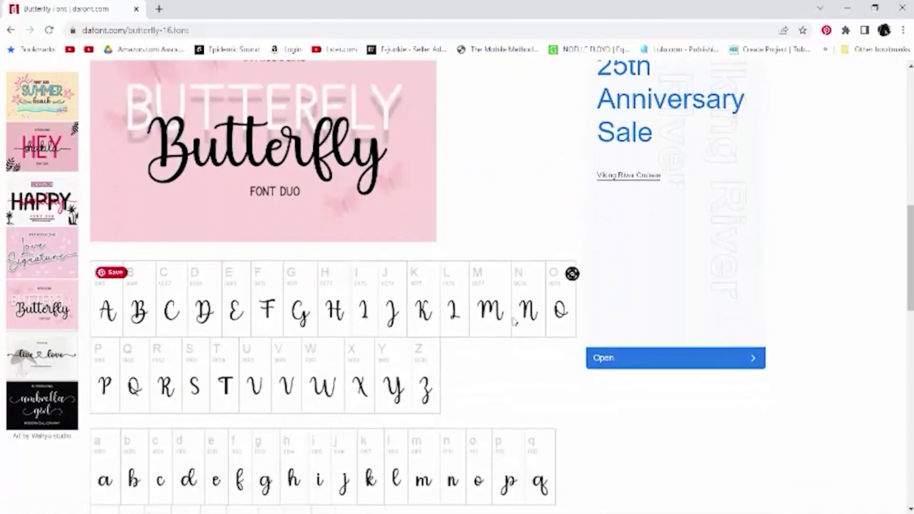
pyautogui.scroll(-12, 514, 322)
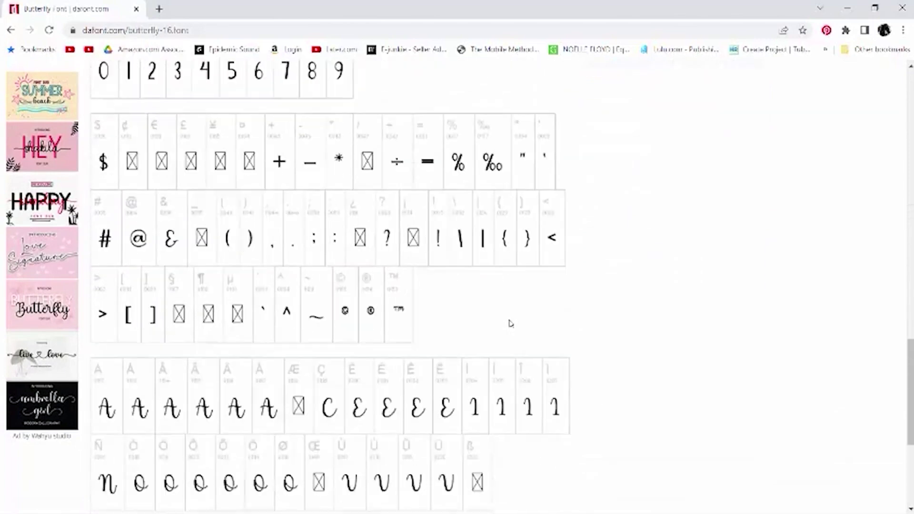
pyautogui.scroll(-3, 507, 326)
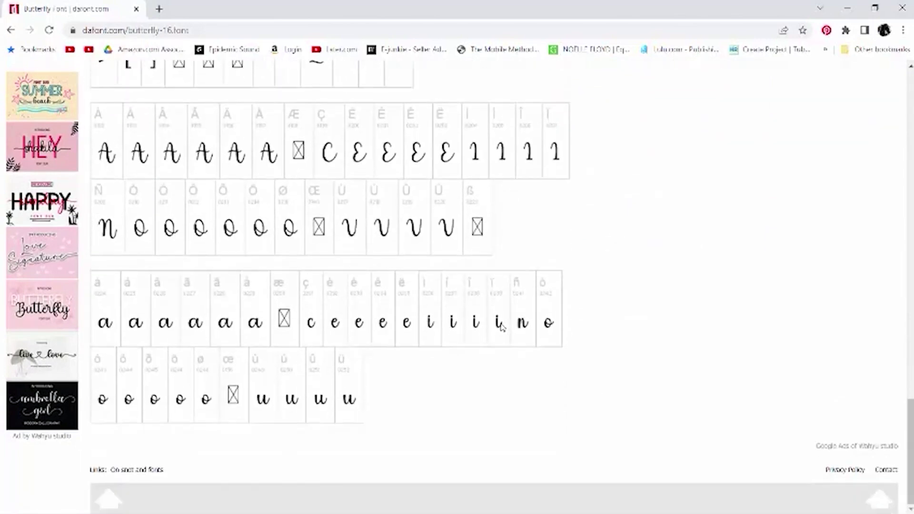
pyautogui.scroll(4, 504, 327)
pyautogui.scroll(20, 502, 328)
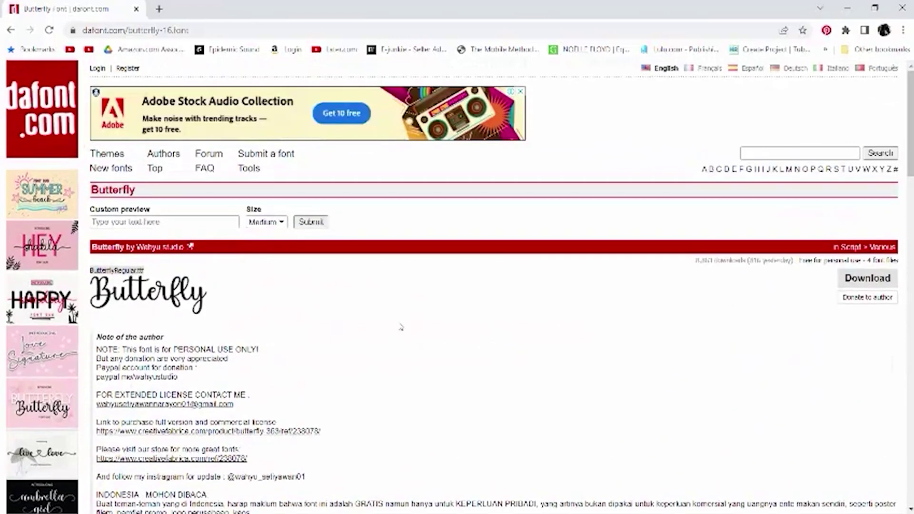
pyautogui.click(865, 283)
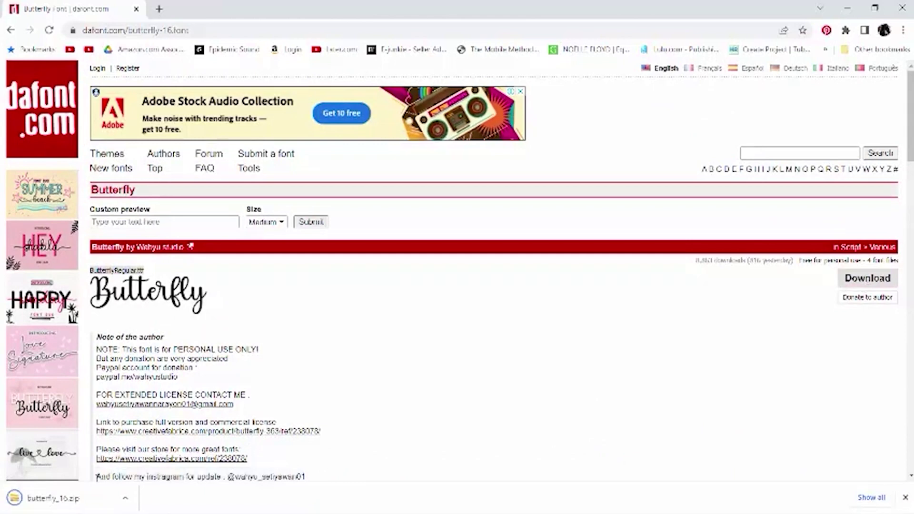
# Open butterfly_16.zip and preview the Butterfly OpenType font file
pyautogui.click(56, 501)
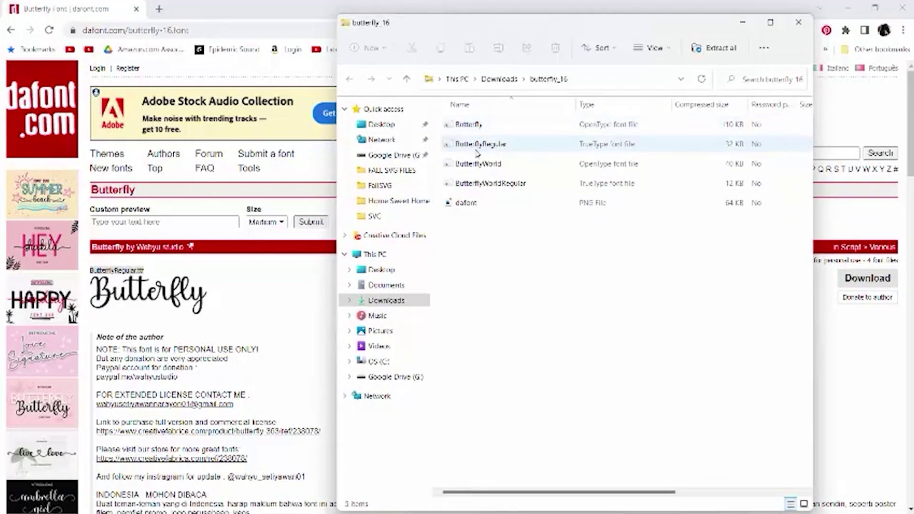
pyautogui.click(470, 126)
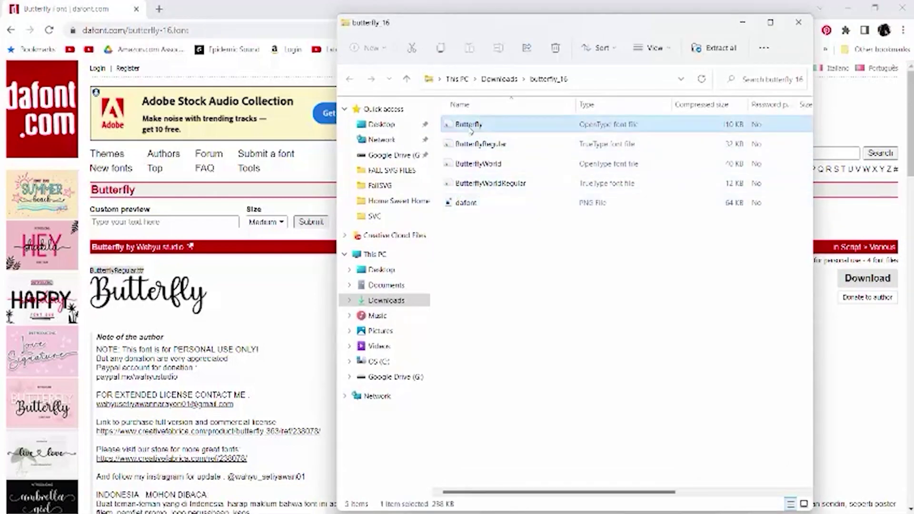
pyautogui.doubleClick(470, 125)
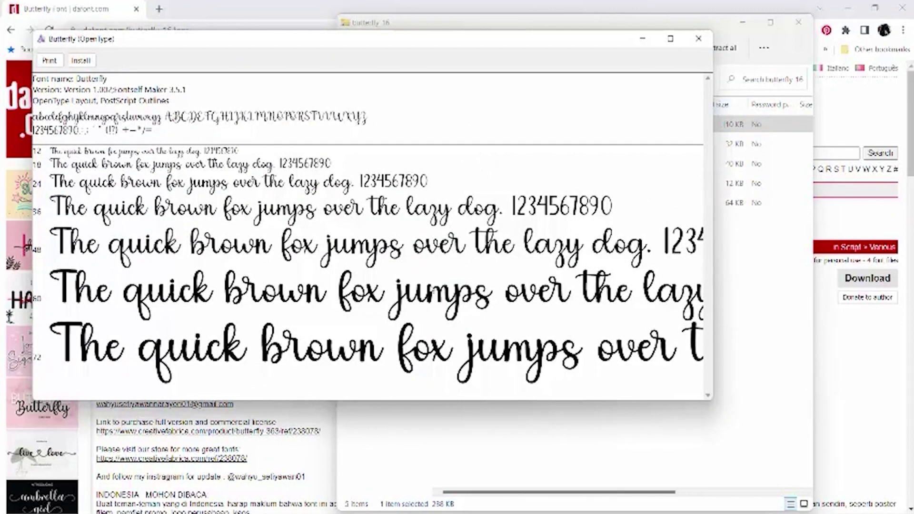
# Install the Butterfly font from its Font Viewer window
pyautogui.click(85, 62)
# Close the Butterfly preview and archive folder, and minimize Chrome
pyautogui.click(699, 39)
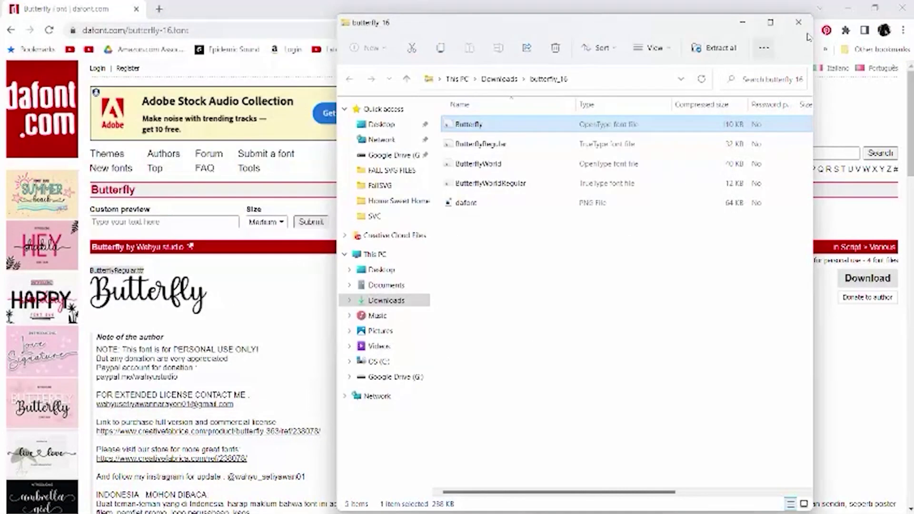
pyautogui.click(799, 23)
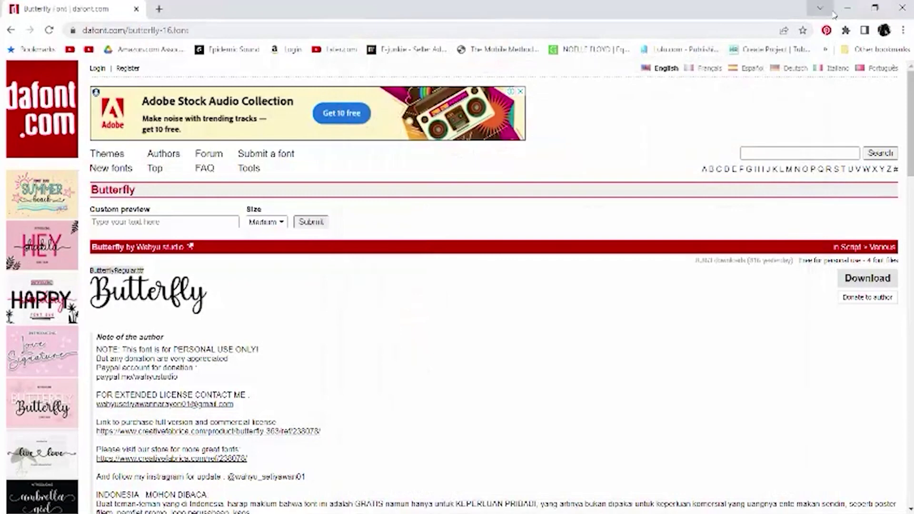
pyautogui.click(849, 8)
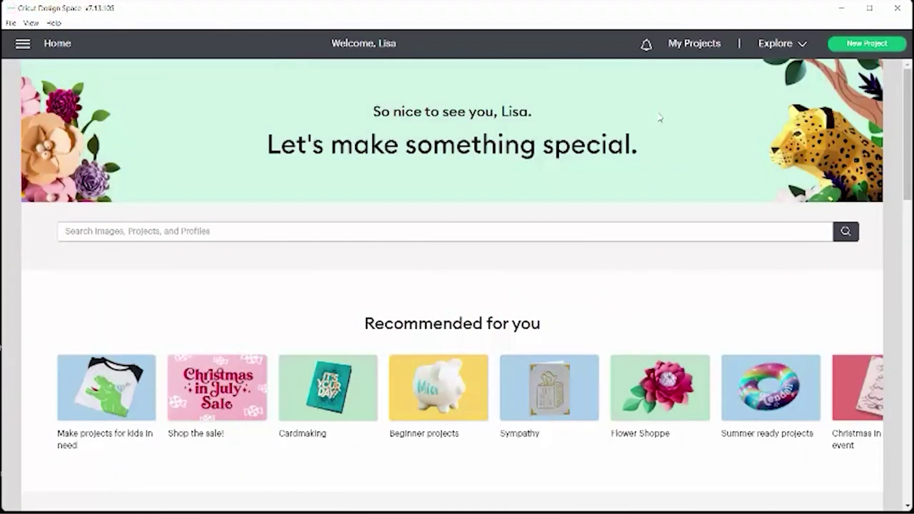
# Quit Cricut Design Space after confirming, then close File Explorer
pyautogui.click(900, 8)
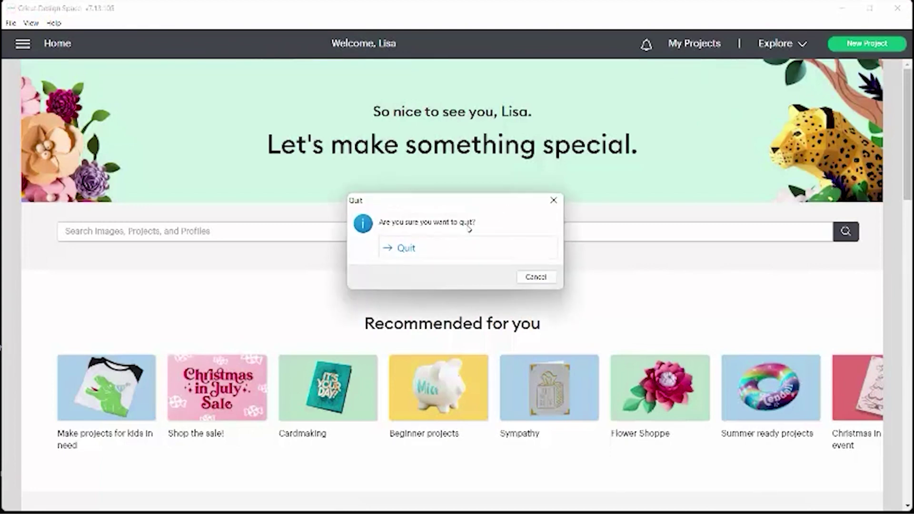
pyautogui.click(433, 251)
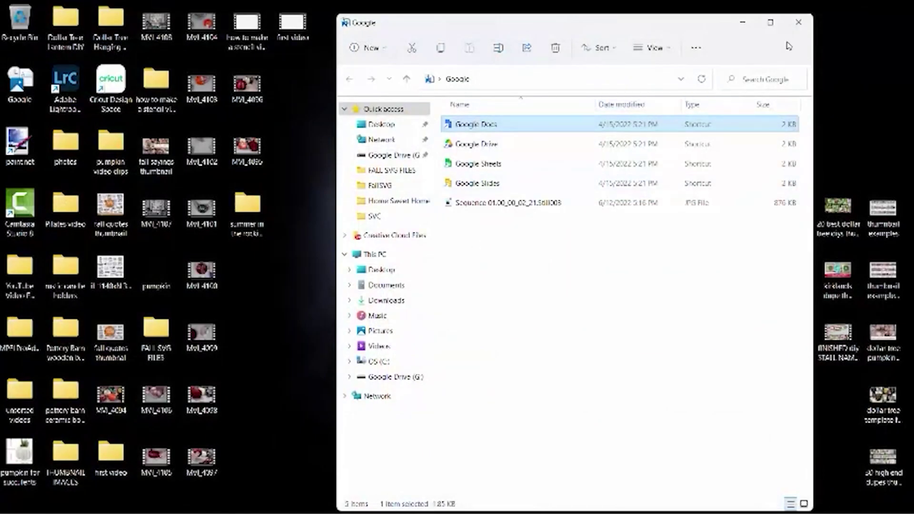
pyautogui.click(799, 22)
# Relaunch Cricut Design Space from its taskbar icon
pyautogui.moveTo(426, 512)
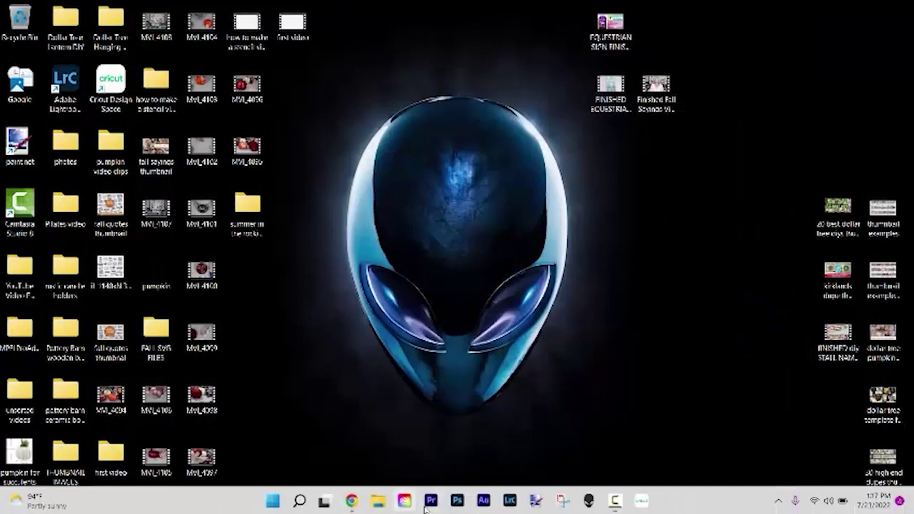
pyautogui.moveTo(381, 512)
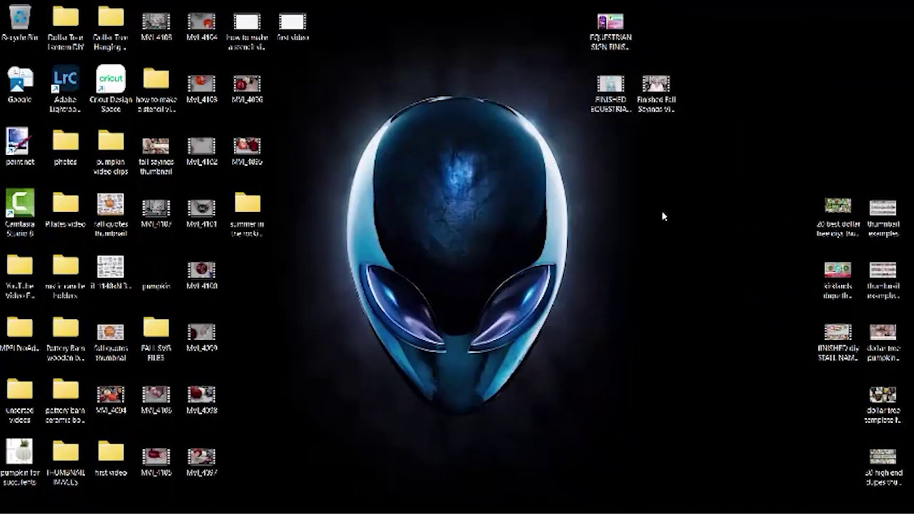
pyautogui.moveTo(644, 506)
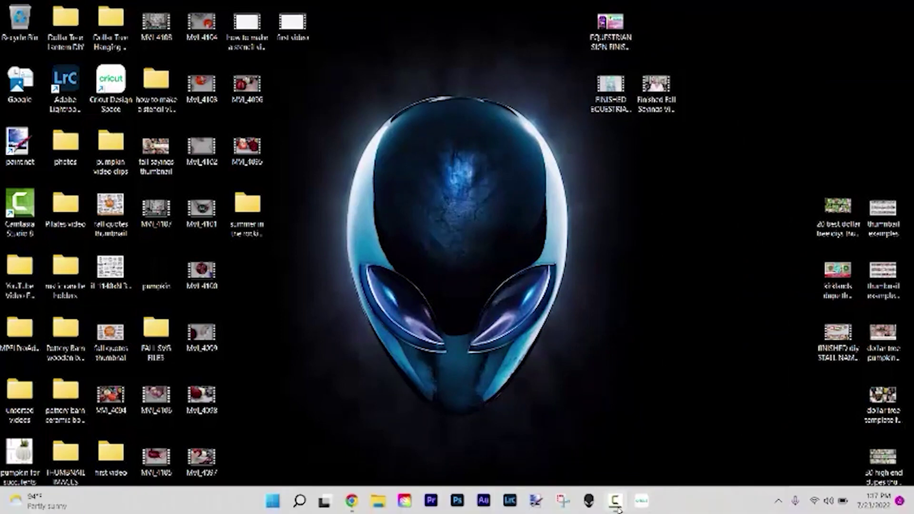
pyautogui.click(643, 502)
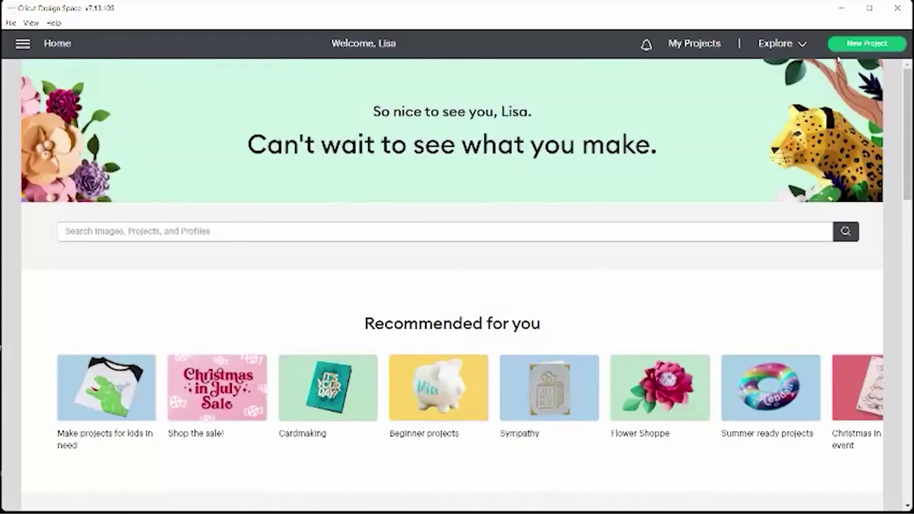
# Start a new blank project and add the text 'Hello'
pyautogui.click(868, 46)
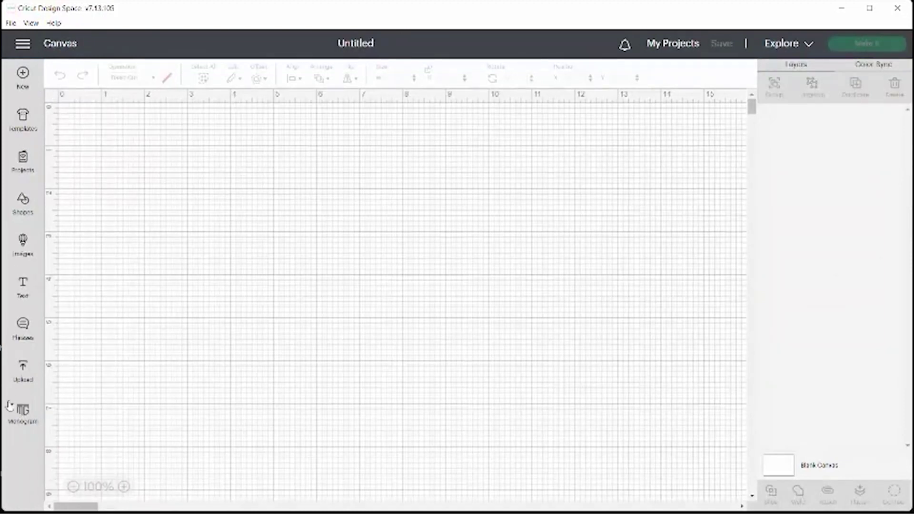
pyautogui.click(23, 287)
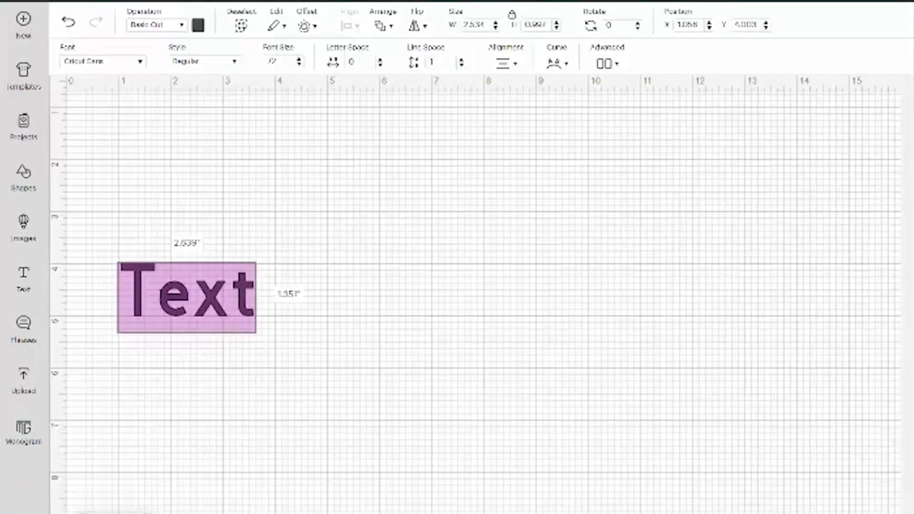
pyautogui.write('H')
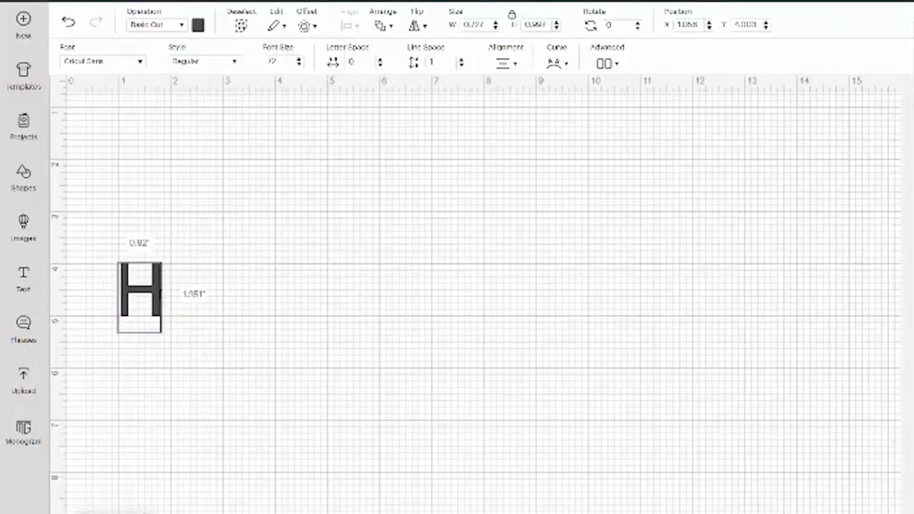
pyautogui.write('ello')
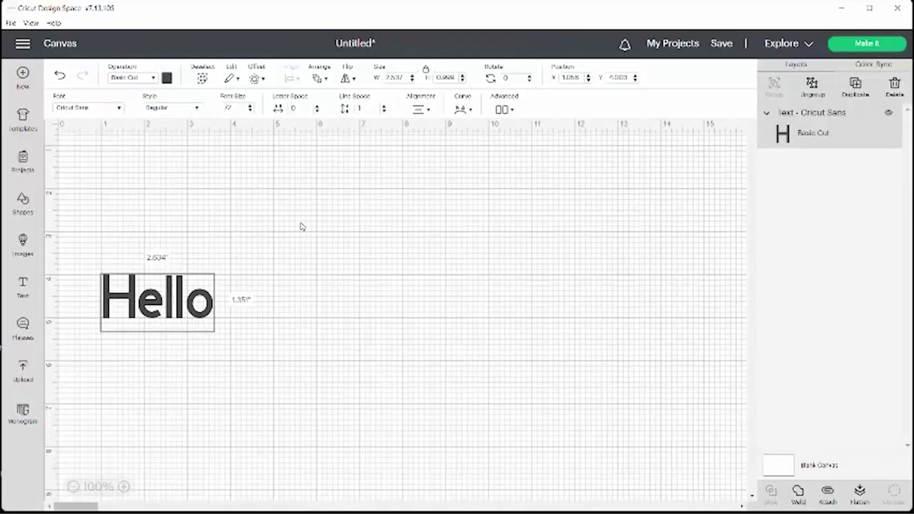
pyautogui.click(303, 227)
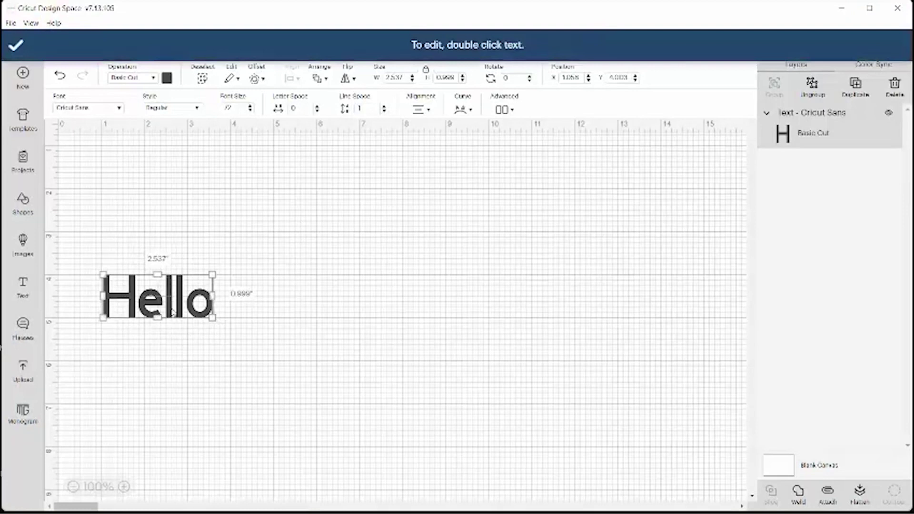
# Enlarge Hello to about 5.5 inches wide and move it toward the canvas centre
pyautogui.moveTo(215, 321); pyautogui.dragTo(317, 374)
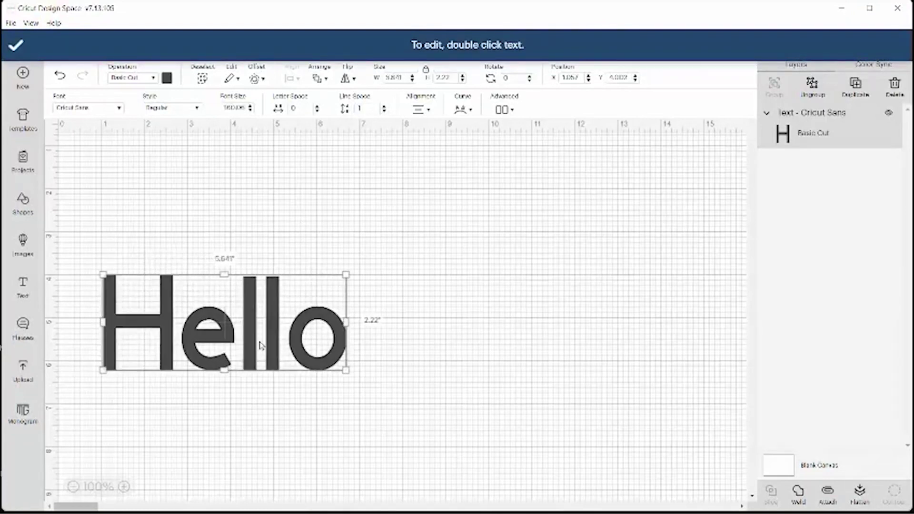
pyautogui.moveTo(248, 329); pyautogui.dragTo(309, 252)
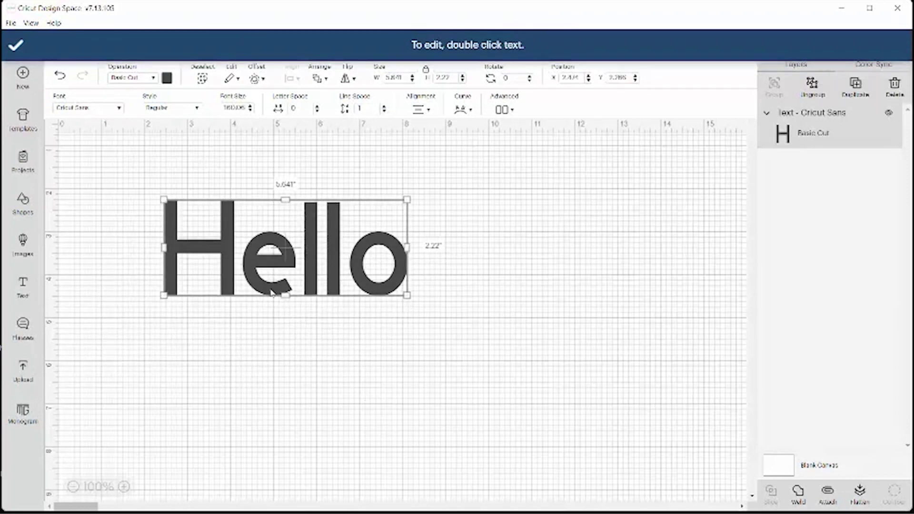
pyautogui.moveTo(313, 269); pyautogui.dragTo(457, 290)
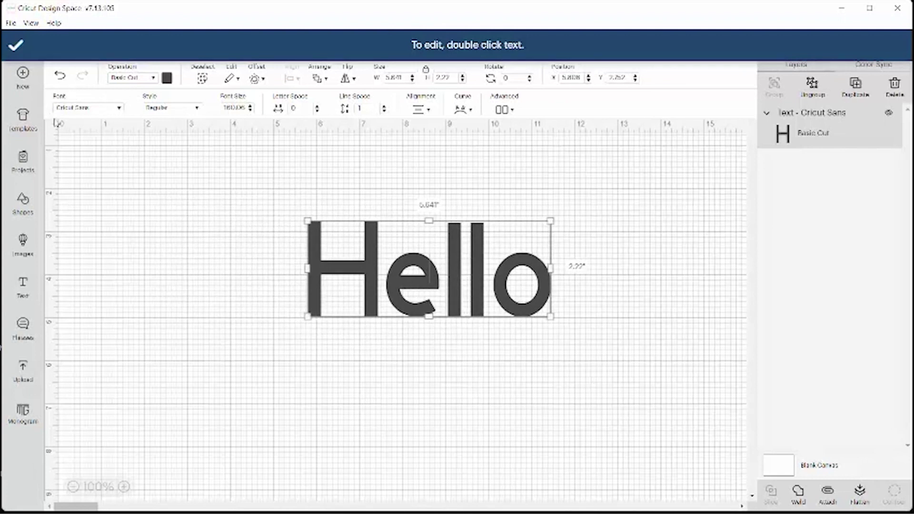
pyautogui.click(121, 109)
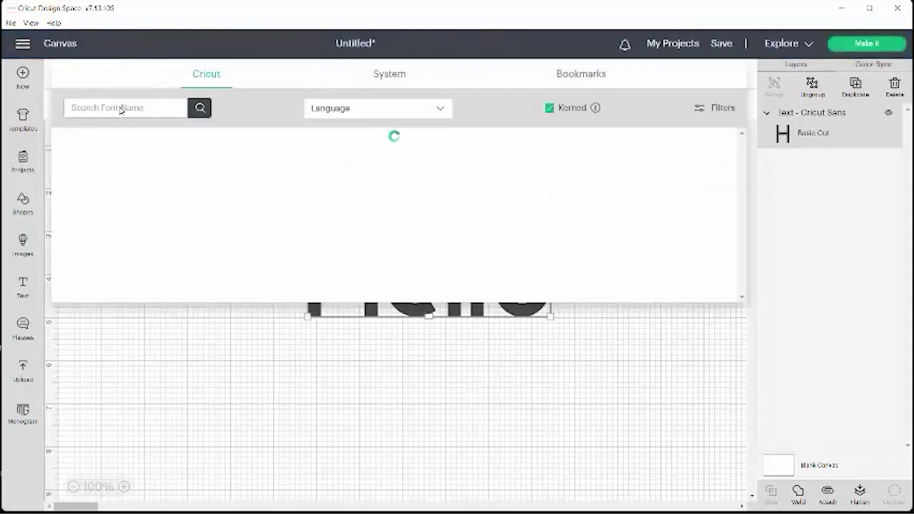
# Apply the Butterfly system font, found by searching 'butterfly', to Hello and shift it left
pyautogui.click(390, 76)
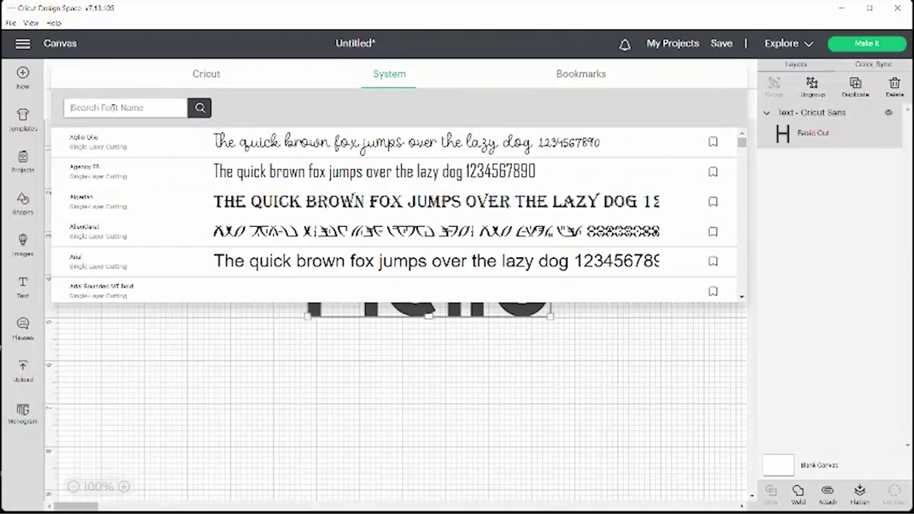
pyautogui.write('butter')
pyautogui.write('fly')
pyautogui.press('BackSpace')
pyautogui.write('ly')
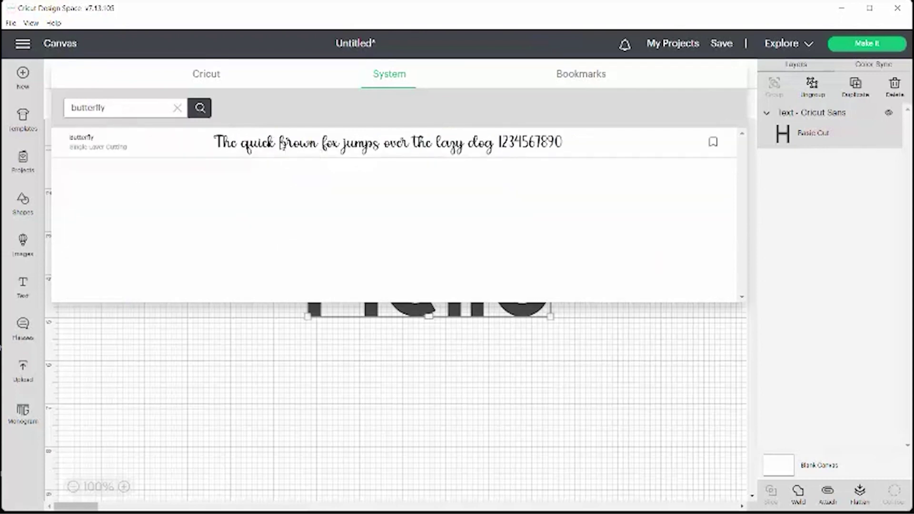
pyautogui.click(281, 146)
pyautogui.moveTo(443, 277); pyautogui.dragTo(316, 283)
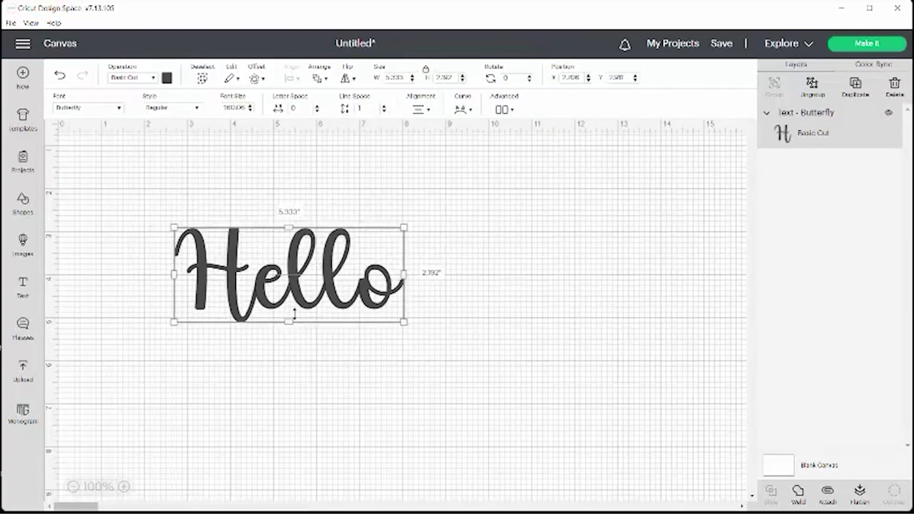
# Enlarge the Butterfly 'Hello' to about 8.661 by 4.003 inches and move it up-left on the canvas
pyautogui.moveTo(404, 322); pyautogui.dragTo(495, 408)
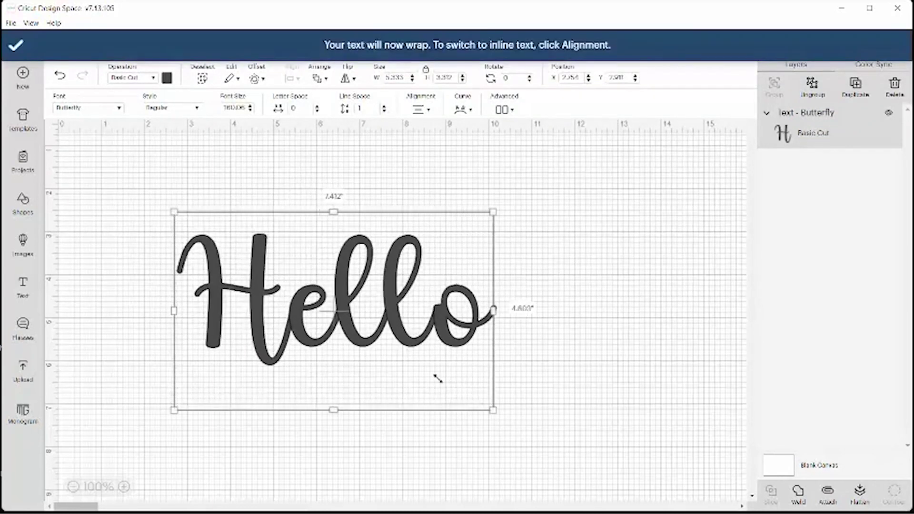
pyautogui.moveTo(400, 325); pyautogui.dragTo(304, 282)
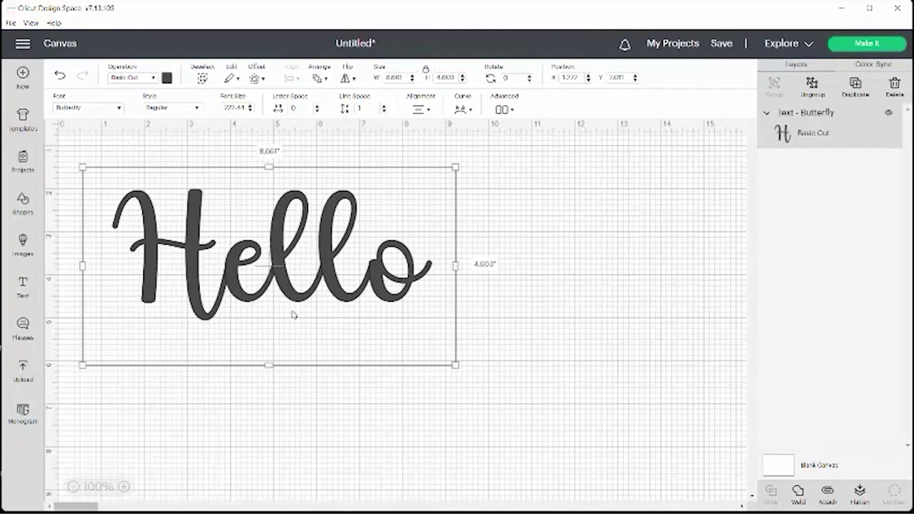